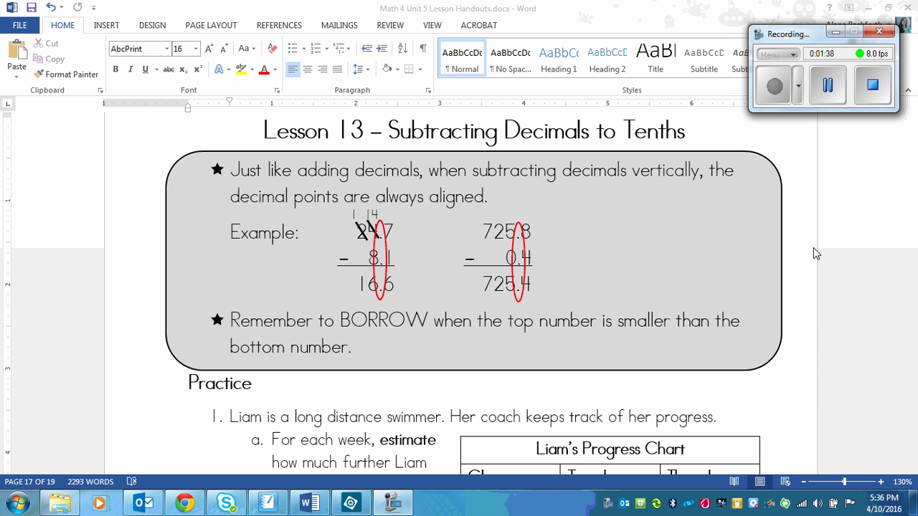
Focus the Word handout and grab the scrollbar to head toward the Practice questions
{"action": "left_click", "coordinate": [864, 265]}
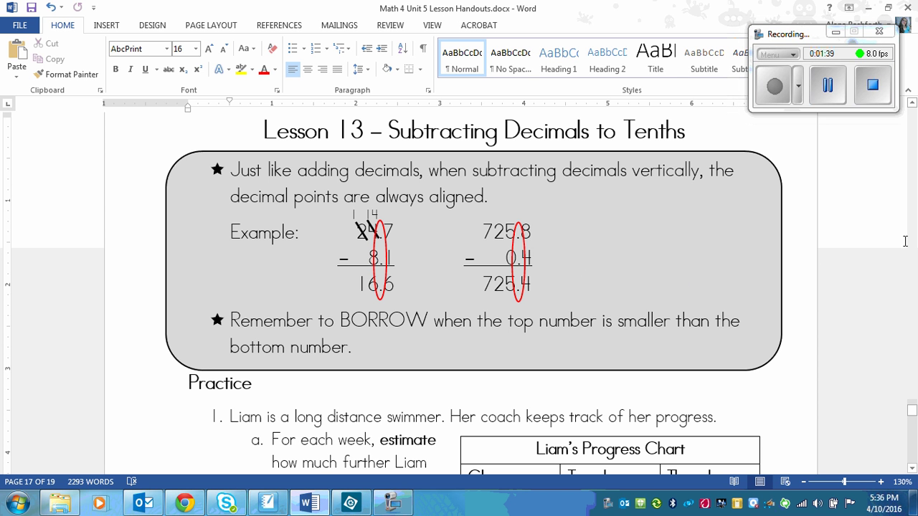
{"action": "left_click", "coordinate": [914, 410]}
Scroll down to question 1 and change its opening 'Her' to 'His'
{"action": "mouse_move", "coordinate": [913, 410]}
{"action": "left_mouse_down"}
{"action": "mouse_move", "coordinate": [913, 422]}
{"action": "mouse_move", "coordinate": [912, 410]}
{"action": "left_mouse_up"}
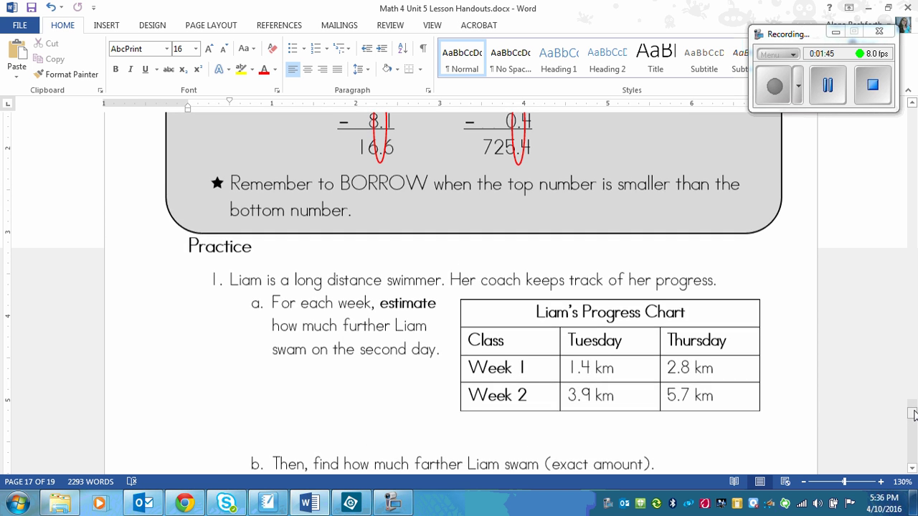
{"action": "left_click_drag", "start_coordinate": [912, 467], "coordinate": [913, 467]}
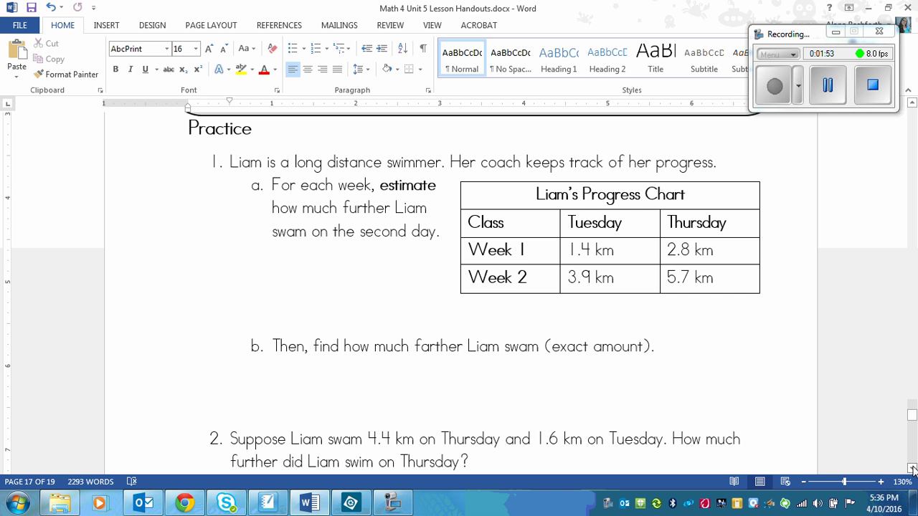
{"action": "left_click", "coordinate": [475, 162]}
{"action": "key", "text": "BackSpace"}
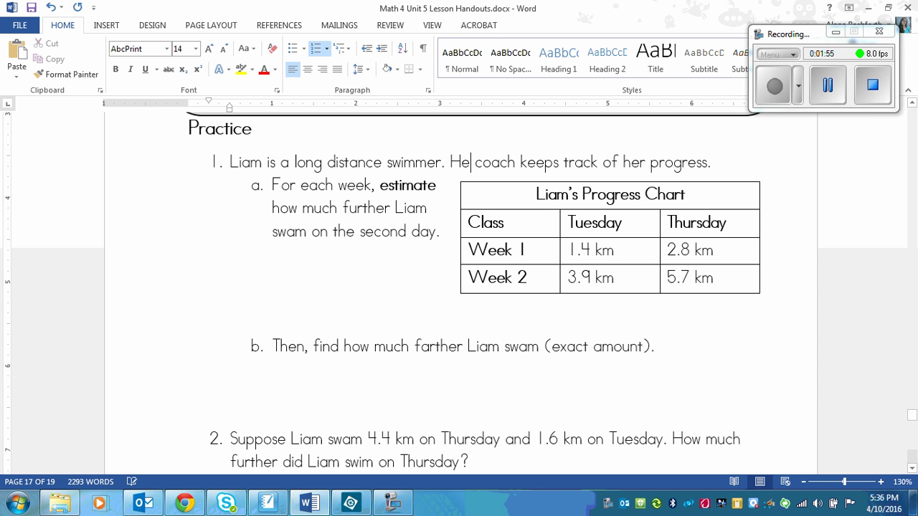
{"action": "key", "text": "BackSpace"}
{"action": "type", "text": "is"}
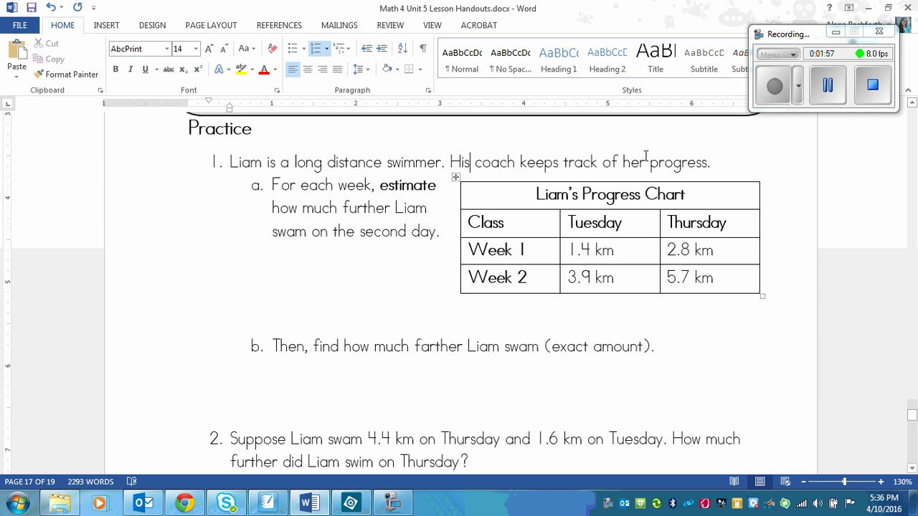
Change the second 'her' to 'his' so it reads 'keeps track of his progress'
{"action": "left_click", "coordinate": [646, 159]}
{"action": "key", "text": "BackSpace"}
{"action": "key", "text": "BackSpace"}
{"action": "type", "text": "is"}
{"action": "left_click", "coordinate": [413, 233]}
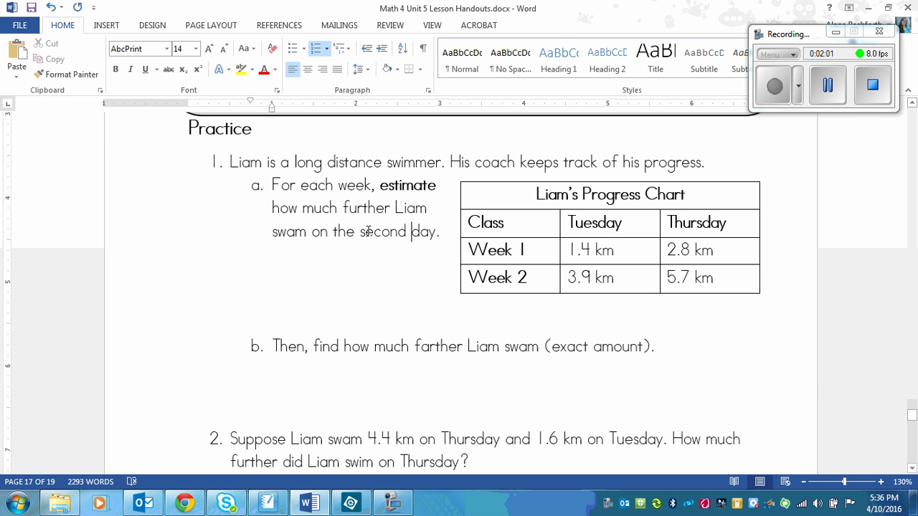
{"action": "left_click", "coordinate": [442, 233]}
{"action": "left_click", "coordinate": [828, 84]}
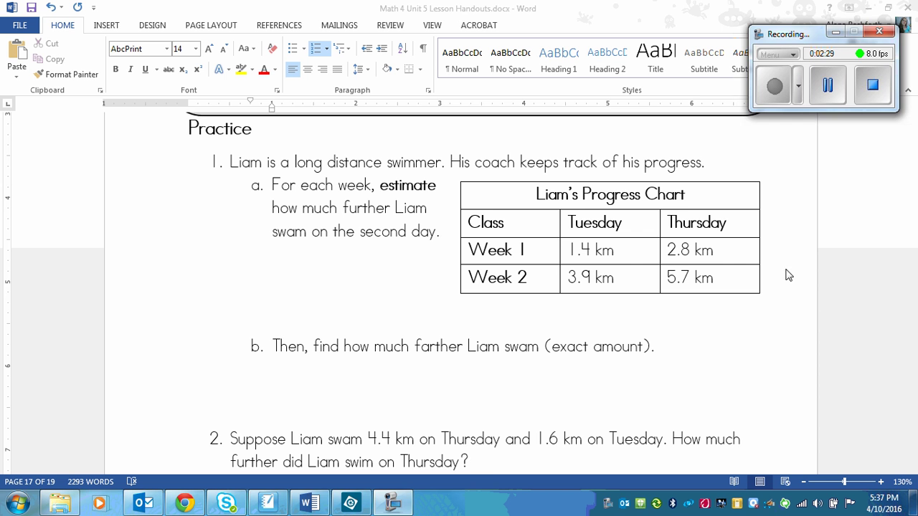
{"action": "left_click", "coordinate": [752, 403]}
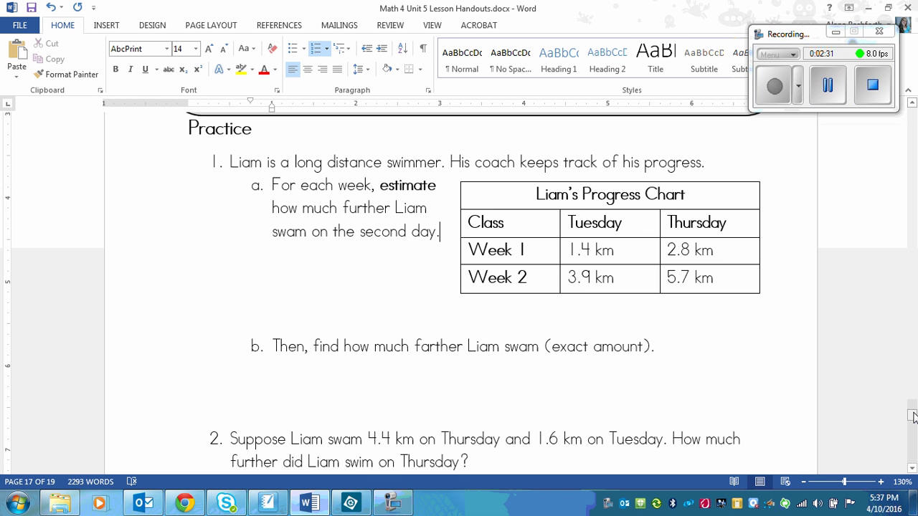
{"action": "left_click_drag", "start_coordinate": [912, 415], "coordinate": [913, 422]}
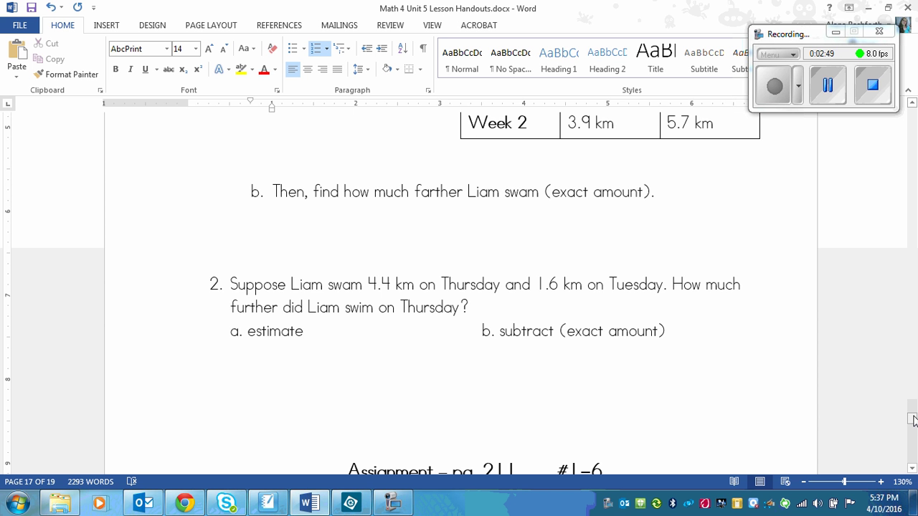
{"action": "left_click_drag", "start_coordinate": [913, 419], "coordinate": [913, 420]}
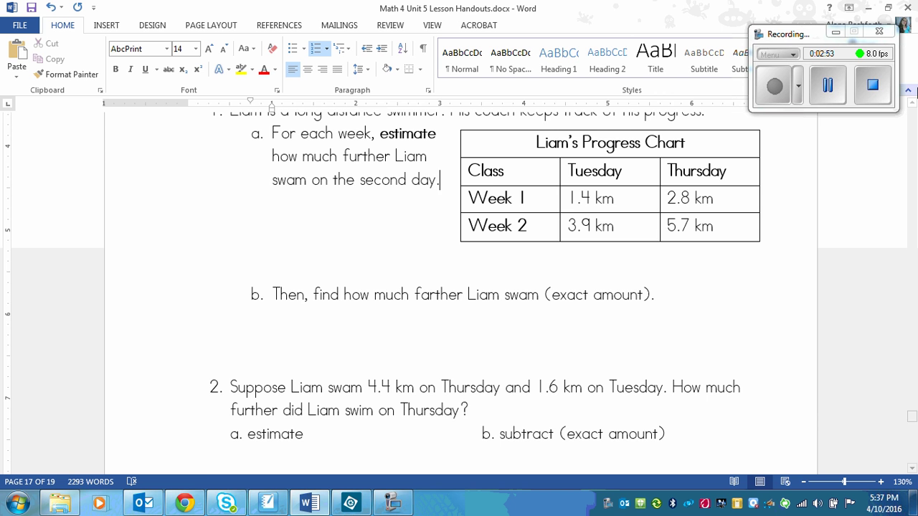
{"action": "left_click_drag", "start_coordinate": [913, 104], "coordinate": [913, 106]}
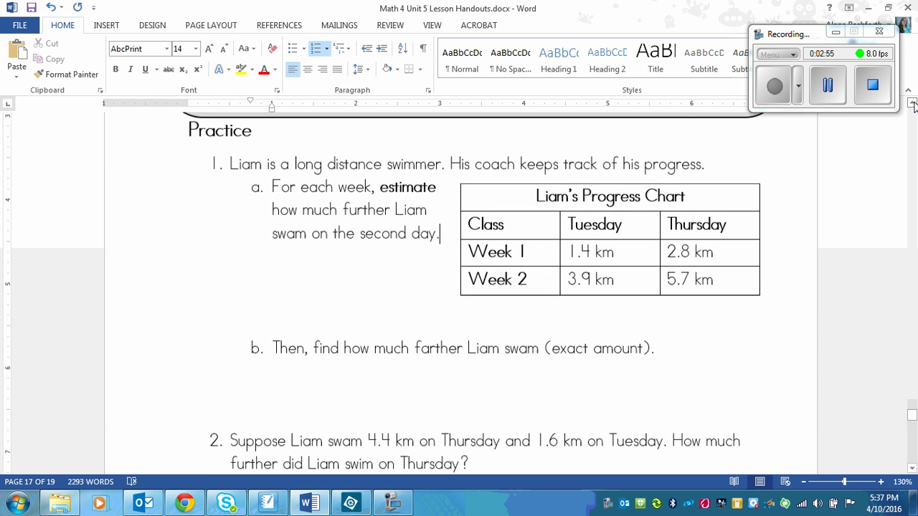
Handwrite the purple estimate 3-1=2 under '1-estimate', undoing a stray stroke
{"action": "left_click", "coordinate": [827, 85]}
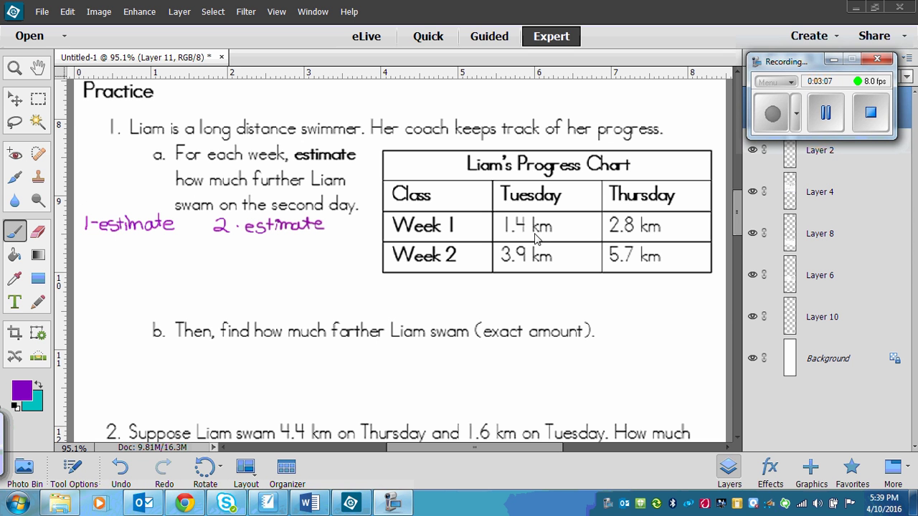
{"action": "left_click_drag", "start_coordinate": [92, 244], "coordinate": [91, 253]}
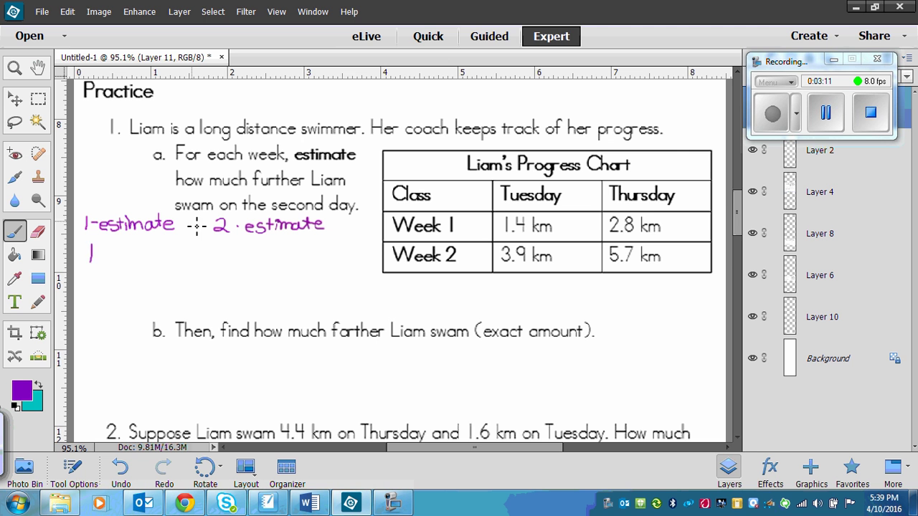
{"action": "key", "text": "ctrl+z"}
{"action": "mouse_move", "coordinate": [85, 244]}
{"action": "left_mouse_down"}
{"action": "mouse_move", "coordinate": [100, 254]}
{"action": "mouse_move", "coordinate": [84, 260]}
{"action": "left_mouse_up"}
{"action": "mouse_move", "coordinate": [123, 243]}
{"action": "left_mouse_down"}
{"action": "mouse_move", "coordinate": [119, 259]}
{"action": "mouse_move", "coordinate": [138, 245]}
{"action": "mouse_move", "coordinate": [173, 257]}
{"action": "left_mouse_up"}
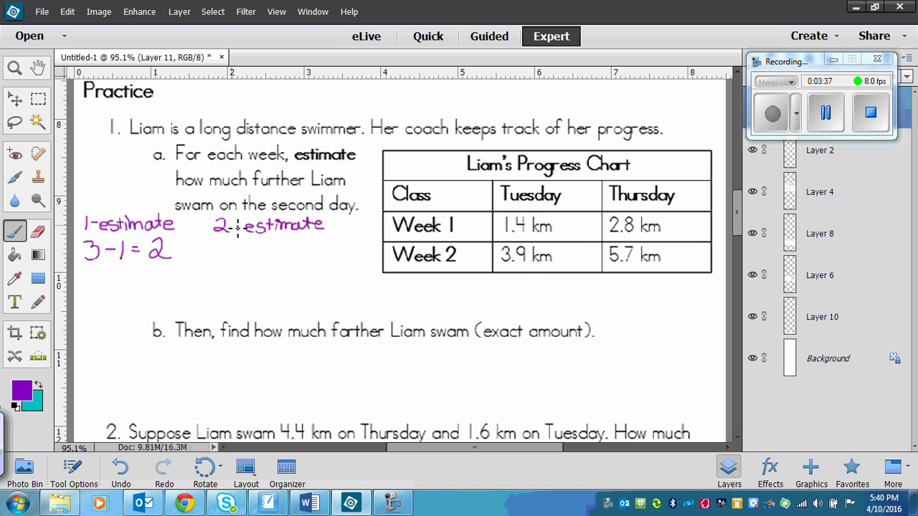
Handwrite the purple estimate 6-4=2 under '2 · estimate'
{"action": "mouse_move", "coordinate": [237, 248]}
{"action": "left_mouse_down"}
{"action": "mouse_move", "coordinate": [243, 256]}
{"action": "mouse_move", "coordinate": [261, 252]}
{"action": "left_mouse_up"}
{"action": "left_click_drag", "start_coordinate": [271, 242], "coordinate": [282, 255]}
{"action": "mouse_move", "coordinate": [279, 241]}
{"action": "left_mouse_down"}
{"action": "mouse_move", "coordinate": [279, 262]}
{"action": "mouse_move", "coordinate": [301, 250]}
{"action": "mouse_move", "coordinate": [335, 260]}
{"action": "left_mouse_up"}
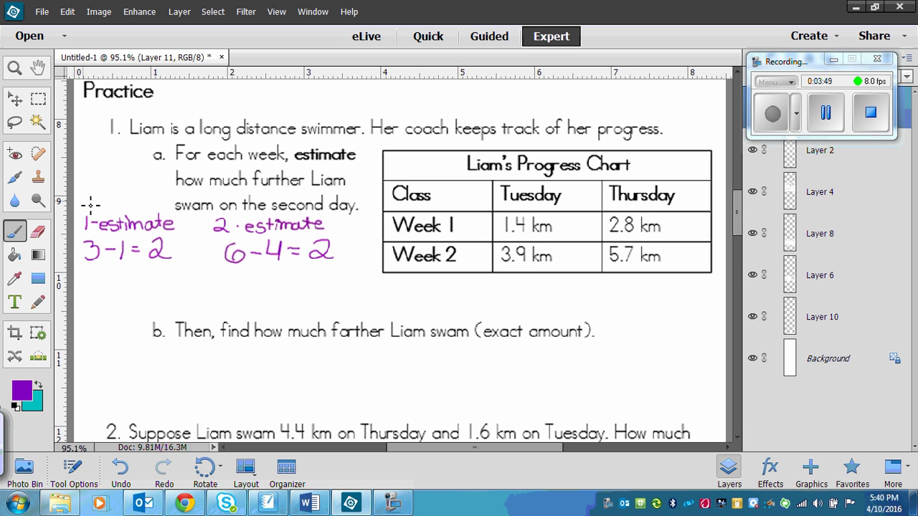
In cyan, write the Week 1 subtraction 2.8 minus 1.4 with its underline
{"action": "left_click", "coordinate": [39, 387]}
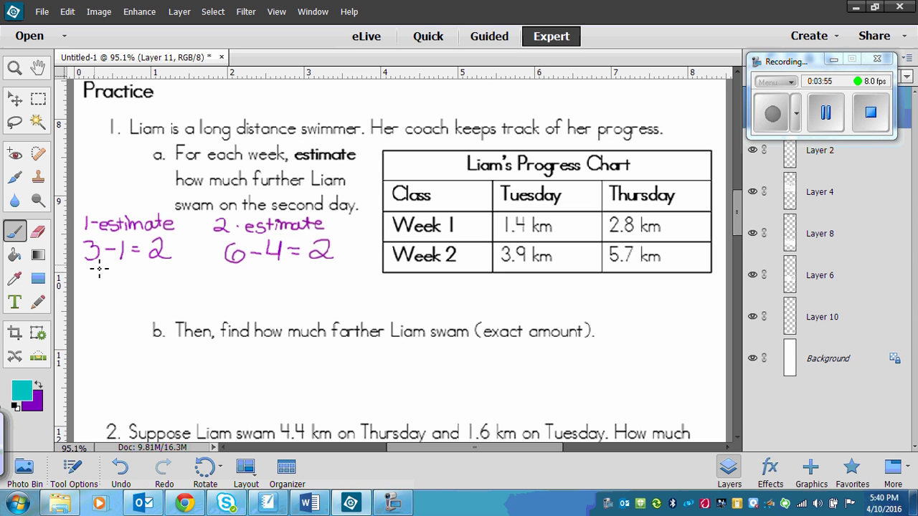
{"action": "mouse_move", "coordinate": [102, 281]}
{"action": "left_mouse_down"}
{"action": "mouse_move", "coordinate": [141, 281]}
{"action": "mouse_move", "coordinate": [137, 294]}
{"action": "mouse_move", "coordinate": [142, 280]}
{"action": "mouse_move", "coordinate": [139, 308]}
{"action": "mouse_move", "coordinate": [149, 307]}
{"action": "mouse_move", "coordinate": [148, 298]}
{"action": "mouse_move", "coordinate": [113, 318]}
{"action": "mouse_move", "coordinate": [158, 312]}
{"action": "left_mouse_up"}
{"action": "left_click", "coordinate": [122, 306]}
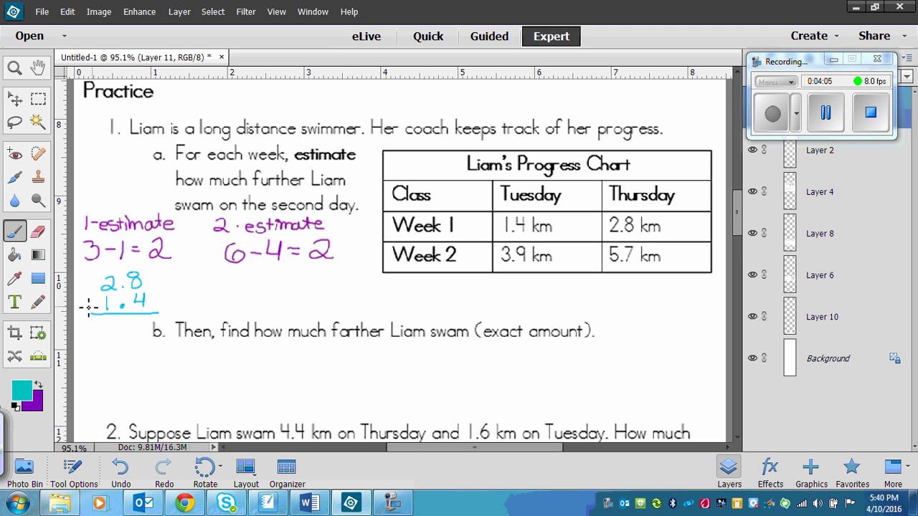
{"action": "left_click_drag", "start_coordinate": [84, 304], "coordinate": [145, 327]}
Write the Week 1 answer 1.4, then begin 5.7 over 3.9 for Week 2
{"action": "left_click_drag", "start_coordinate": [144, 320], "coordinate": [144, 332]}
{"action": "left_click", "coordinate": [122, 335]}
{"action": "mouse_move", "coordinate": [104, 320]}
{"action": "left_mouse_down"}
{"action": "mouse_move", "coordinate": [105, 340]}
{"action": "mouse_move", "coordinate": [97, 332]}
{"action": "mouse_move", "coordinate": [125, 349]}
{"action": "mouse_move", "coordinate": [151, 347]}
{"action": "mouse_move", "coordinate": [158, 316]}
{"action": "left_mouse_up"}
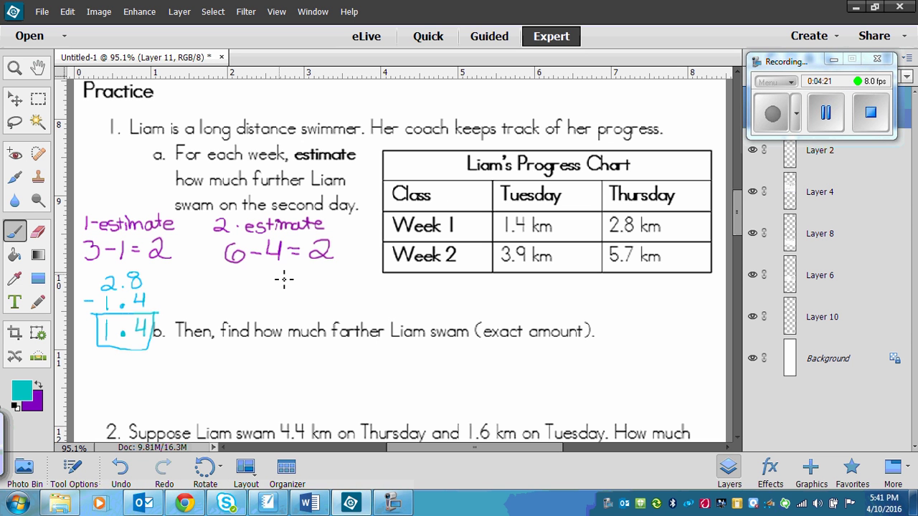
{"action": "mouse_move", "coordinate": [274, 274]}
{"action": "left_mouse_down"}
{"action": "mouse_move", "coordinate": [273, 288]}
{"action": "mouse_move", "coordinate": [306, 287]}
{"action": "mouse_move", "coordinate": [277, 304]}
{"action": "mouse_move", "coordinate": [297, 297]}
{"action": "mouse_move", "coordinate": [300, 307]}
{"action": "mouse_move", "coordinate": [261, 308]}
{"action": "mouse_move", "coordinate": [326, 308]}
{"action": "left_mouse_up"}
{"action": "left_click", "coordinate": [287, 302]}
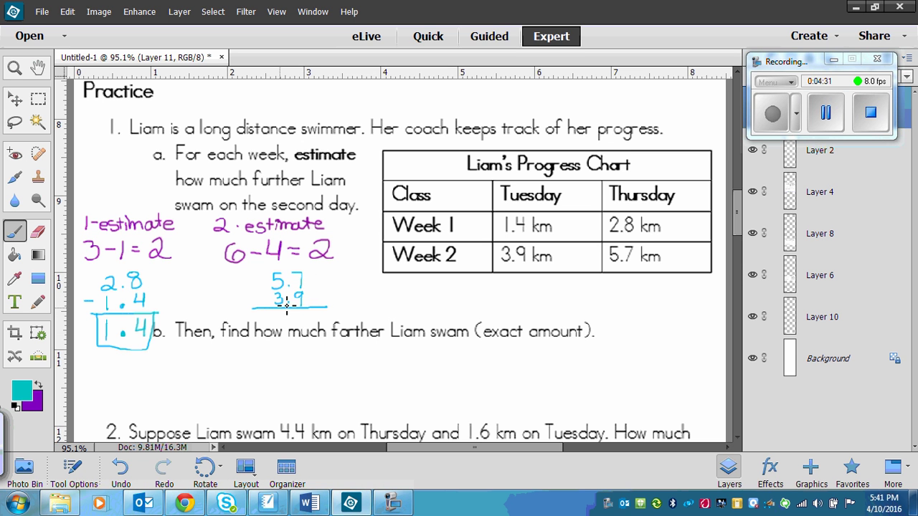
Set the foreground colour to bright green with a green value of 255
{"action": "left_click", "coordinate": [29, 394]}
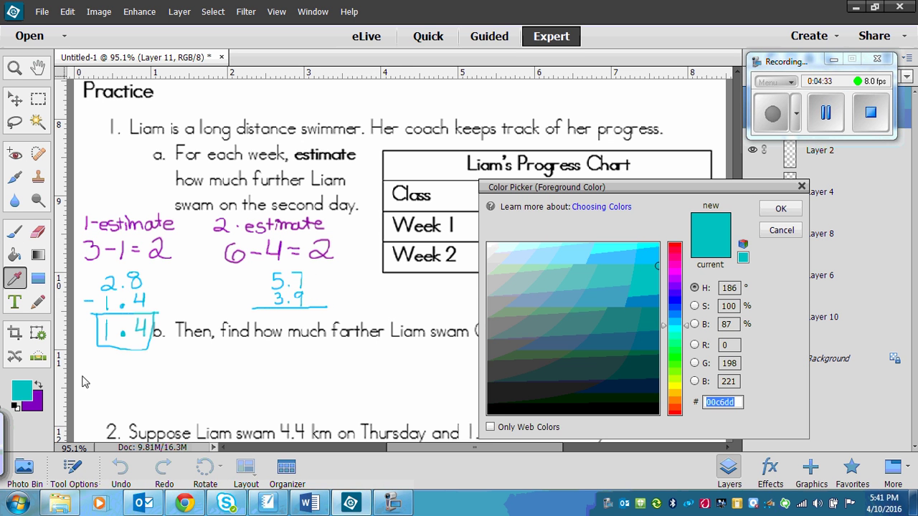
{"action": "left_click_drag", "start_coordinate": [674, 371], "coordinate": [678, 357]}
{"action": "double_click", "coordinate": [729, 363]}
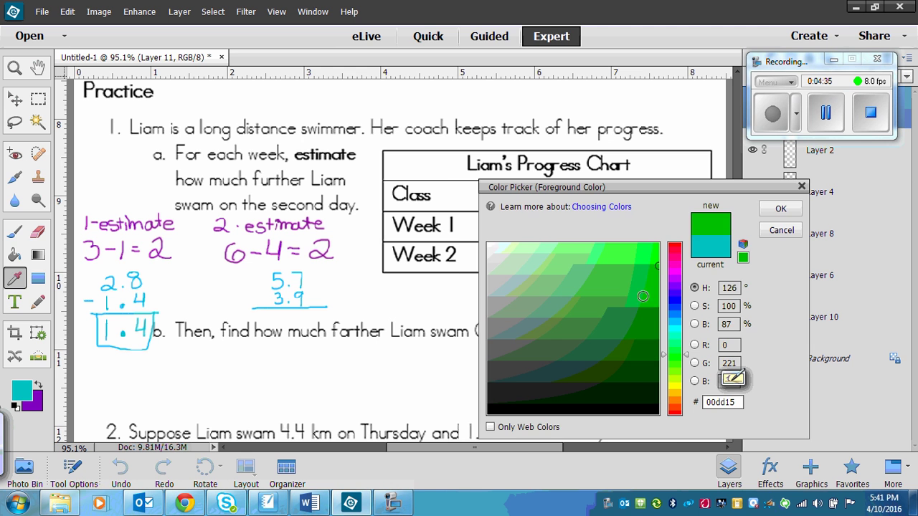
{"action": "type", "text": "255"}
{"action": "left_click", "coordinate": [780, 208]}
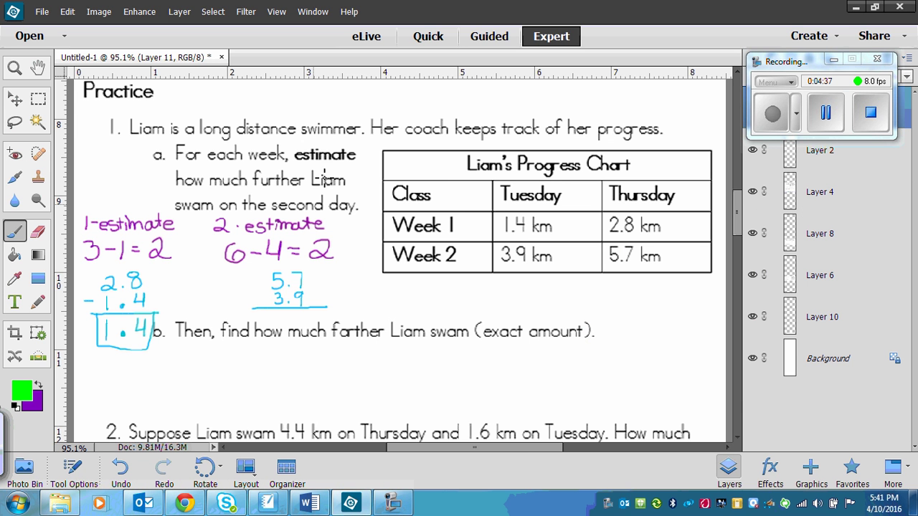
Cross out the 7 in 5.7 for regrouping, write the answer 1.8, and scroll down
{"action": "mouse_move", "coordinate": [289, 271]}
{"action": "left_mouse_down"}
{"action": "mouse_move", "coordinate": [314, 294]}
{"action": "mouse_move", "coordinate": [310, 271]}
{"action": "mouse_move", "coordinate": [311, 280]}
{"action": "mouse_move", "coordinate": [322, 271]}
{"action": "mouse_move", "coordinate": [285, 286]}
{"action": "mouse_move", "coordinate": [290, 296]}
{"action": "mouse_move", "coordinate": [266, 282]}
{"action": "left_mouse_up"}
{"action": "mouse_move", "coordinate": [300, 313]}
{"action": "left_mouse_down"}
{"action": "mouse_move", "coordinate": [309, 327]}
{"action": "mouse_move", "coordinate": [301, 320]}
{"action": "left_mouse_up"}
{"action": "left_click", "coordinate": [290, 321]}
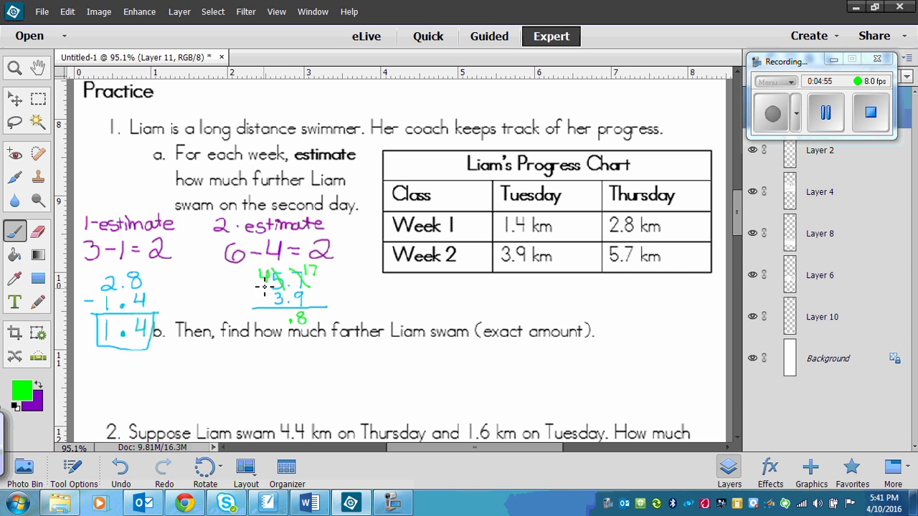
{"action": "mouse_move", "coordinate": [276, 316]}
{"action": "left_mouse_down"}
{"action": "mouse_move", "coordinate": [289, 334]}
{"action": "mouse_move", "coordinate": [274, 317]}
{"action": "mouse_move", "coordinate": [277, 338]}
{"action": "mouse_move", "coordinate": [321, 312]}
{"action": "left_mouse_up"}
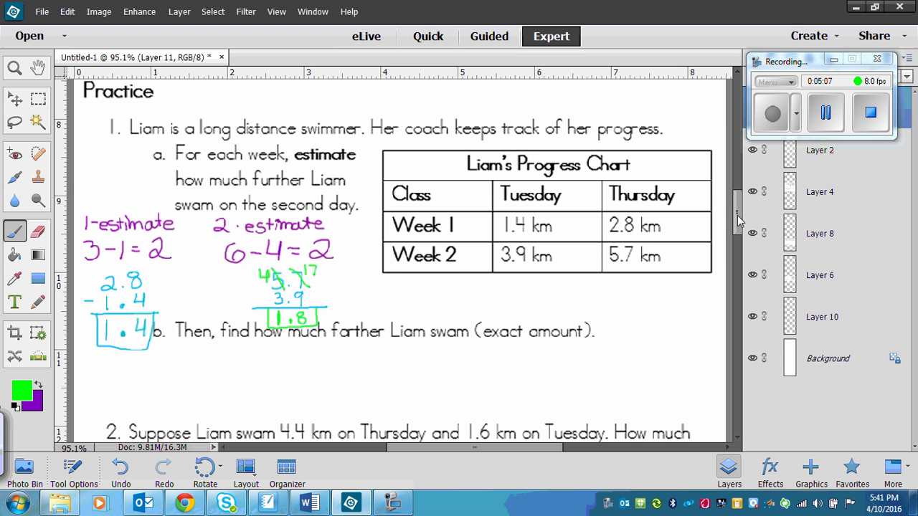
{"action": "left_click_drag", "start_coordinate": [737, 215], "coordinate": [737, 238]}
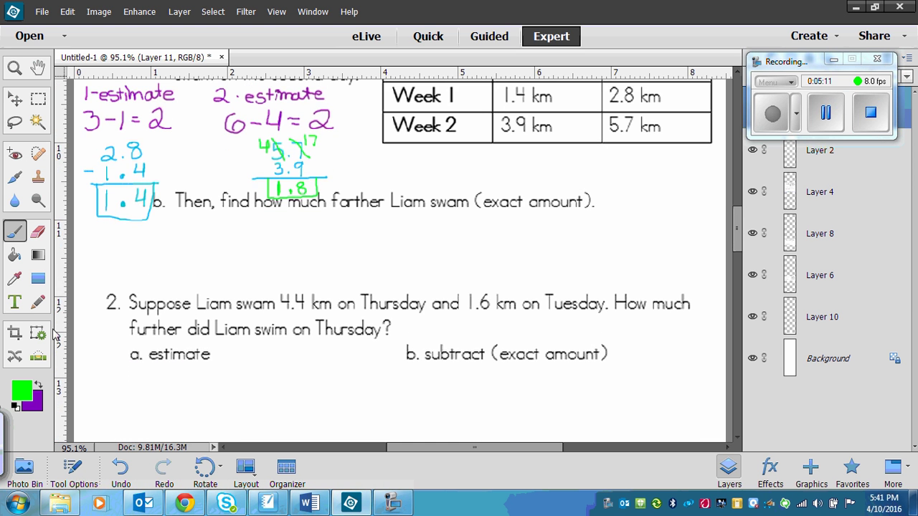
Switch back to purple, loop both Week subtractions with a downward arrow, and scroll to question 2
{"action": "left_click", "coordinate": [40, 386]}
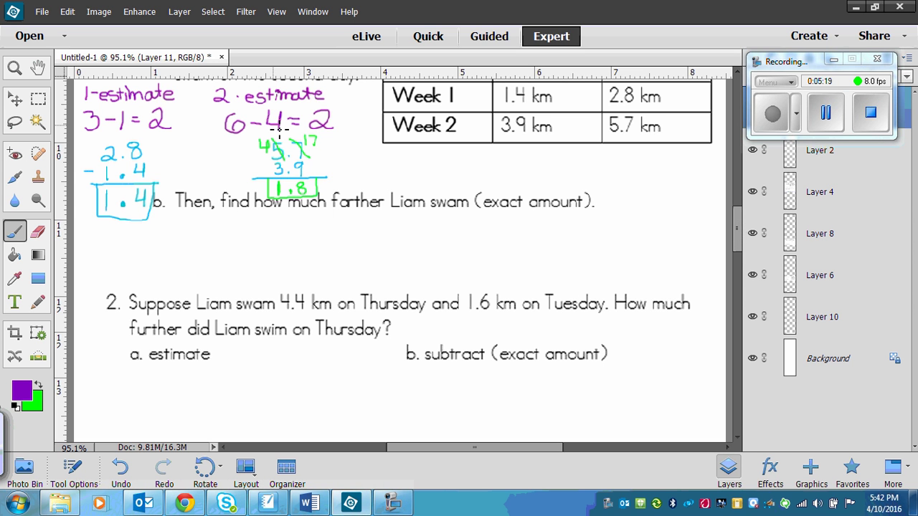
{"action": "mouse_move", "coordinate": [332, 131]}
{"action": "left_mouse_down"}
{"action": "mouse_move", "coordinate": [110, 149]}
{"action": "mouse_move", "coordinate": [88, 170]}
{"action": "mouse_move", "coordinate": [87, 203]}
{"action": "mouse_move", "coordinate": [112, 229]}
{"action": "mouse_move", "coordinate": [152, 238]}
{"action": "mouse_move", "coordinate": [284, 224]}
{"action": "mouse_move", "coordinate": [331, 212]}
{"action": "mouse_move", "coordinate": [349, 178]}
{"action": "mouse_move", "coordinate": [324, 140]}
{"action": "left_mouse_up"}
{"action": "mouse_move", "coordinate": [237, 225]}
{"action": "left_mouse_down"}
{"action": "mouse_move", "coordinate": [263, 255]}
{"action": "mouse_move", "coordinate": [244, 255]}
{"action": "mouse_move", "coordinate": [258, 247]}
{"action": "left_mouse_up"}
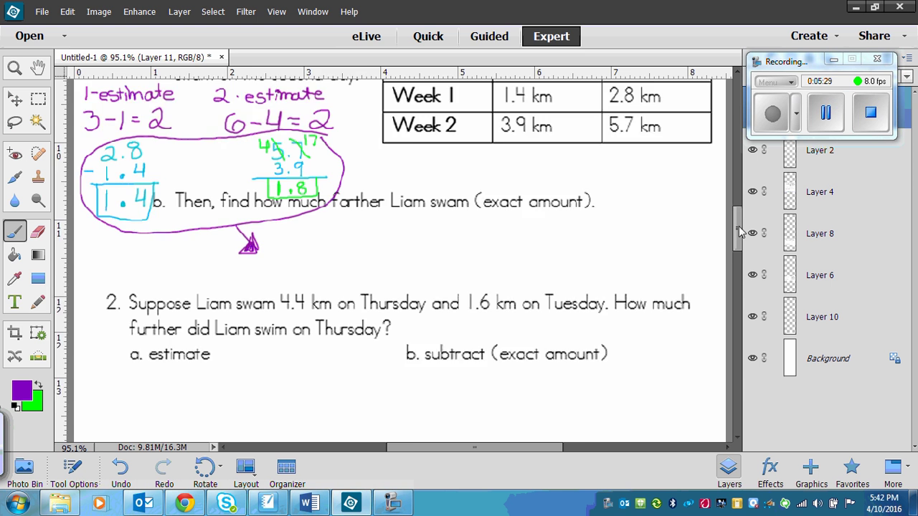
{"action": "left_click_drag", "start_coordinate": [739, 233], "coordinate": [739, 263]}
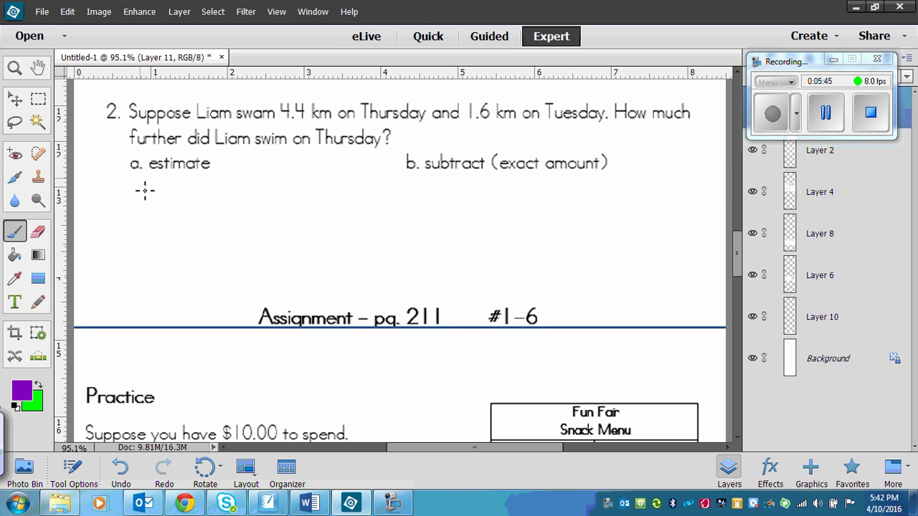
Write the purple estimate 4 − 2 = 2km under 'a. estimate' and start 4.4 under 'b. subtract'
{"action": "mouse_move", "coordinate": [135, 180]}
{"action": "left_mouse_down"}
{"action": "mouse_move", "coordinate": [141, 202]}
{"action": "mouse_move", "coordinate": [151, 204]}
{"action": "mouse_move", "coordinate": [153, 190]}
{"action": "mouse_move", "coordinate": [151, 211]}
{"action": "mouse_move", "coordinate": [175, 194]}
{"action": "left_mouse_up"}
{"action": "mouse_move", "coordinate": [176, 185]}
{"action": "left_mouse_down"}
{"action": "mouse_move", "coordinate": [182, 215]}
{"action": "mouse_move", "coordinate": [250, 184]}
{"action": "mouse_move", "coordinate": [235, 214]}
{"action": "mouse_move", "coordinate": [266, 215]}
{"action": "mouse_move", "coordinate": [271, 201]}
{"action": "mouse_move", "coordinate": [295, 210]}
{"action": "left_mouse_up"}
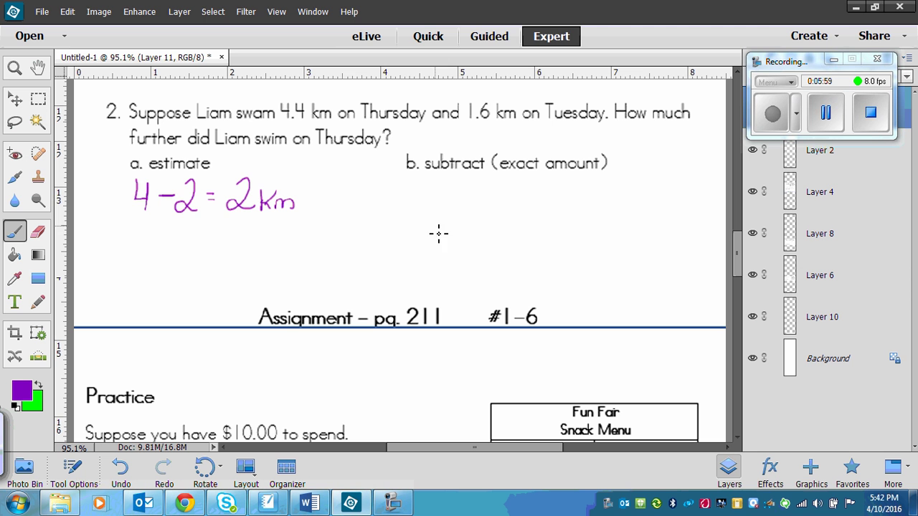
{"action": "mouse_move", "coordinate": [443, 206]}
{"action": "left_mouse_down"}
{"action": "mouse_move", "coordinate": [453, 227]}
{"action": "mouse_move", "coordinate": [481, 219]}
{"action": "mouse_move", "coordinate": [444, 252]}
{"action": "mouse_move", "coordinate": [482, 249]}
{"action": "mouse_move", "coordinate": [470, 249]}
{"action": "left_mouse_up"}
{"action": "left_click", "coordinate": [459, 224]}
Write 1.6 under 4.4 with a line in purple, then regroup 4.4 as 3 and 14 in green
{"action": "left_click", "coordinate": [457, 250]}
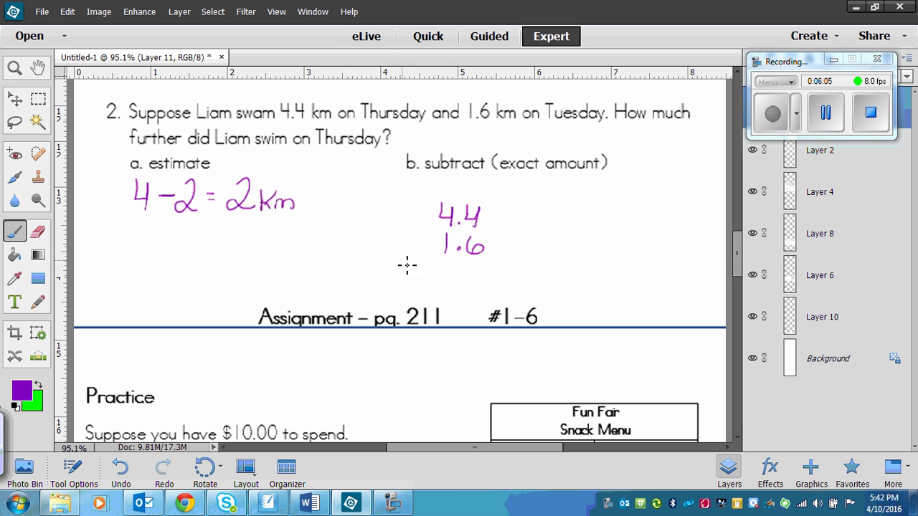
{"action": "left_click_drag", "start_coordinate": [407, 262], "coordinate": [497, 262]}
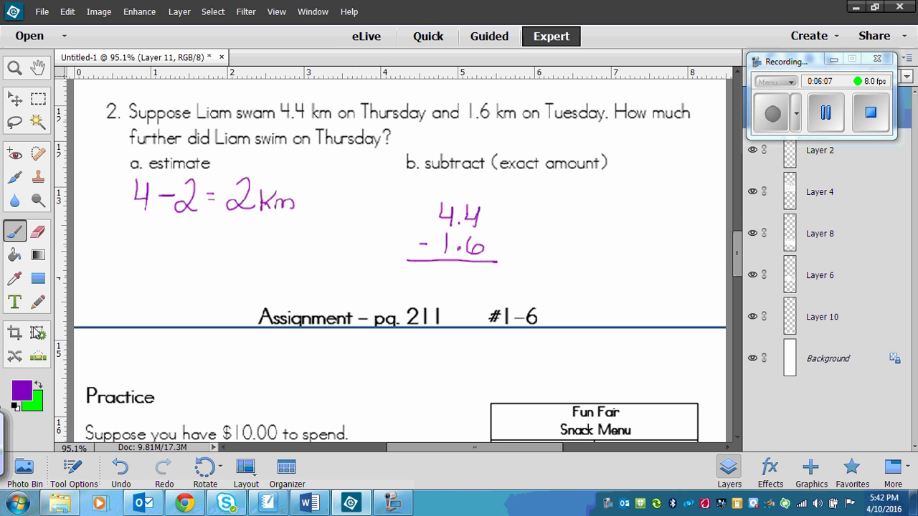
{"action": "left_click", "coordinate": [39, 385]}
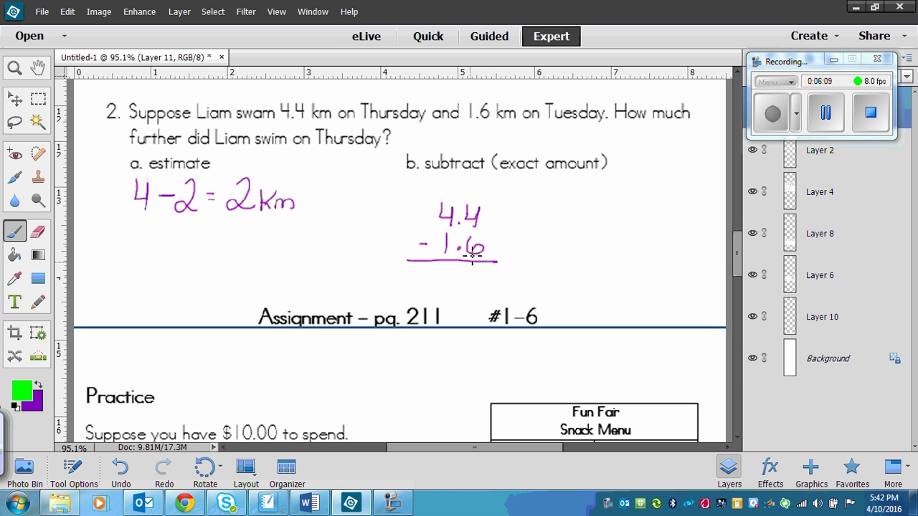
{"action": "left_click_drag", "start_coordinate": [461, 203], "coordinate": [487, 228]}
{"action": "mouse_move", "coordinate": [482, 188]}
{"action": "left_mouse_down"}
{"action": "mouse_move", "coordinate": [483, 199]}
{"action": "mouse_move", "coordinate": [494, 196]}
{"action": "left_mouse_up"}
{"action": "left_click_drag", "start_coordinate": [492, 188], "coordinate": [492, 201]}
{"action": "left_click_drag", "start_coordinate": [436, 201], "coordinate": [449, 222]}
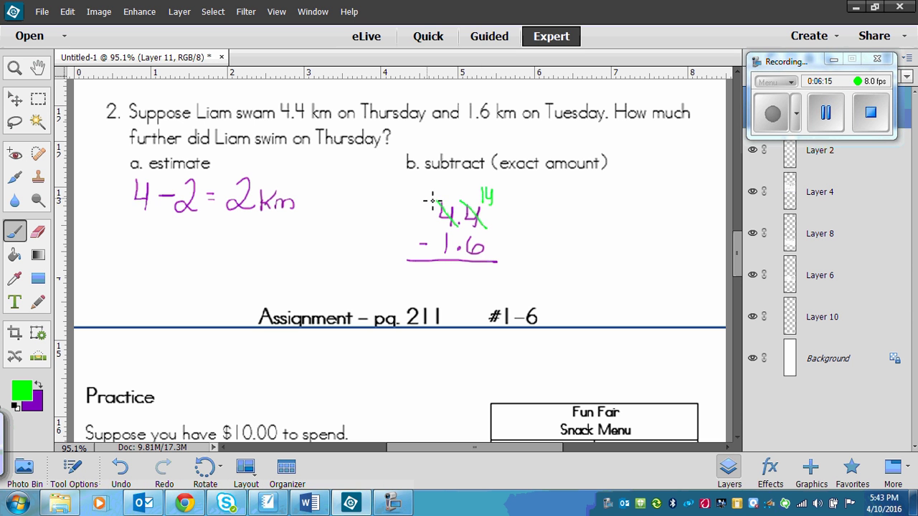
{"action": "left_click_drag", "start_coordinate": [439, 187], "coordinate": [439, 201]}
Write the green exact answer 2.8 beneath the subtraction
{"action": "mouse_move", "coordinate": [481, 265]}
{"action": "left_mouse_down"}
{"action": "mouse_move", "coordinate": [472, 293]}
{"action": "mouse_move", "coordinate": [487, 292]}
{"action": "mouse_move", "coordinate": [482, 267]}
{"action": "left_mouse_up"}
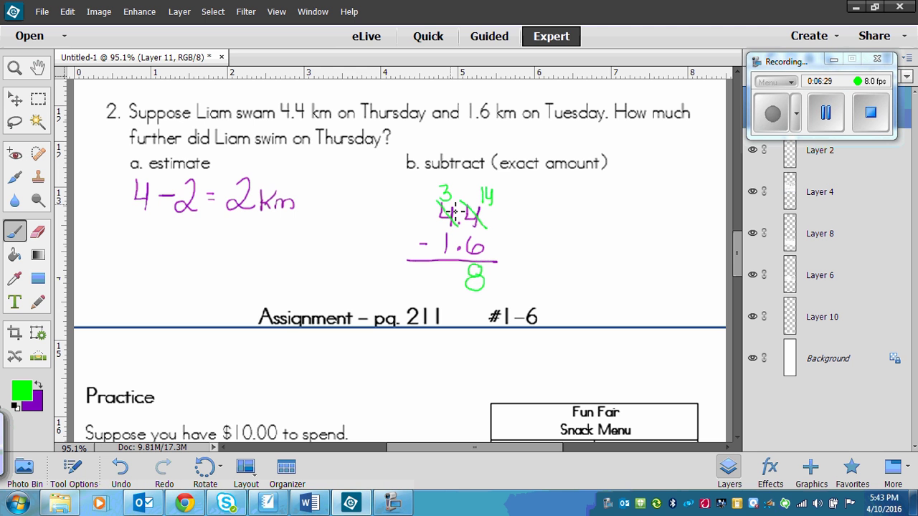
{"action": "left_click_drag", "start_coordinate": [433, 273], "coordinate": [446, 289]}
{"action": "left_click", "coordinate": [458, 285]}
{"action": "mouse_move", "coordinate": [436, 293]}
{"action": "left_mouse_down"}
{"action": "mouse_move", "coordinate": [417, 276]}
{"action": "mouse_move", "coordinate": [444, 287]}
{"action": "left_mouse_up"}
Dot the decimal in 2.8, then draw green boxes around 2.8 and the 2km estimate
{"action": "left_click", "coordinate": [457, 286]}
{"action": "mouse_move", "coordinate": [419, 267]}
{"action": "left_mouse_down"}
{"action": "mouse_move", "coordinate": [421, 304]}
{"action": "mouse_move", "coordinate": [490, 306]}
{"action": "mouse_move", "coordinate": [495, 261]}
{"action": "left_mouse_up"}
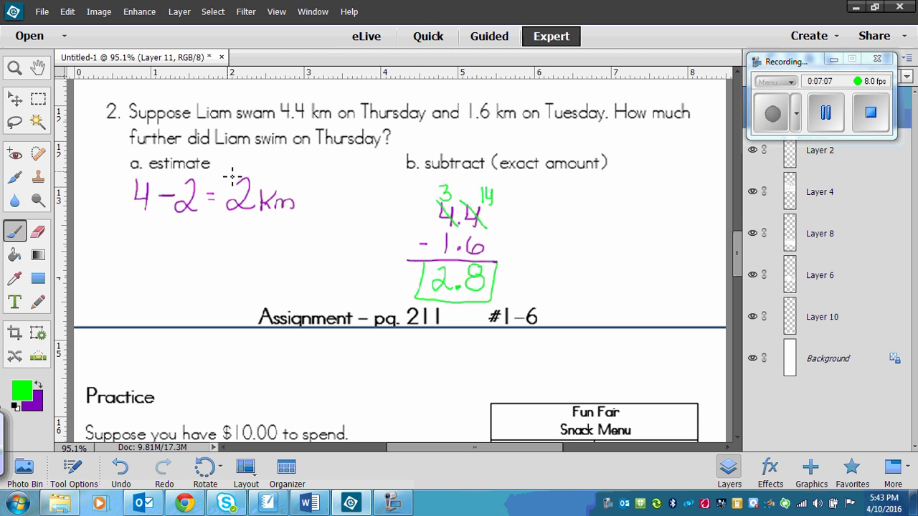
{"action": "mouse_move", "coordinate": [224, 172]}
{"action": "left_mouse_down"}
{"action": "mouse_move", "coordinate": [222, 219]}
{"action": "mouse_move", "coordinate": [231, 230]}
{"action": "mouse_move", "coordinate": [293, 229]}
{"action": "mouse_move", "coordinate": [309, 175]}
{"action": "mouse_move", "coordinate": [225, 174]}
{"action": "left_mouse_up"}
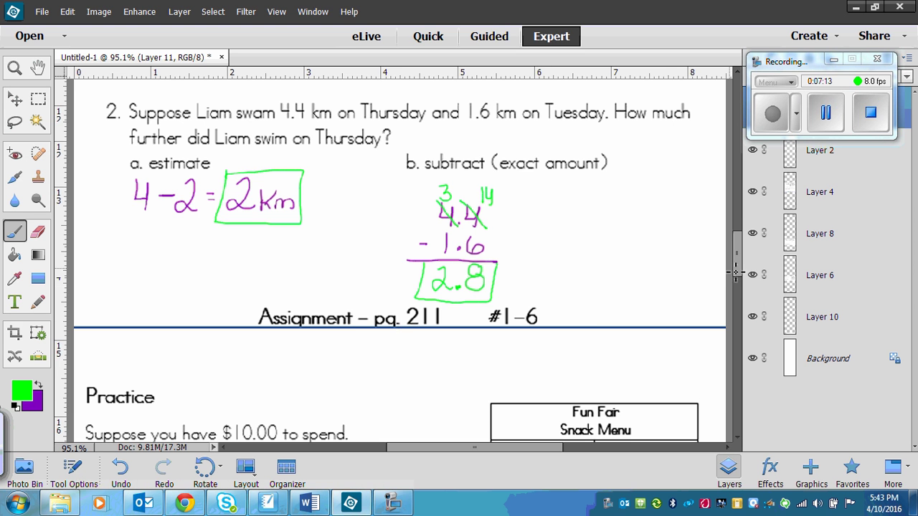
{"action": "left_click_drag", "start_coordinate": [735, 273], "coordinate": [735, 258]}
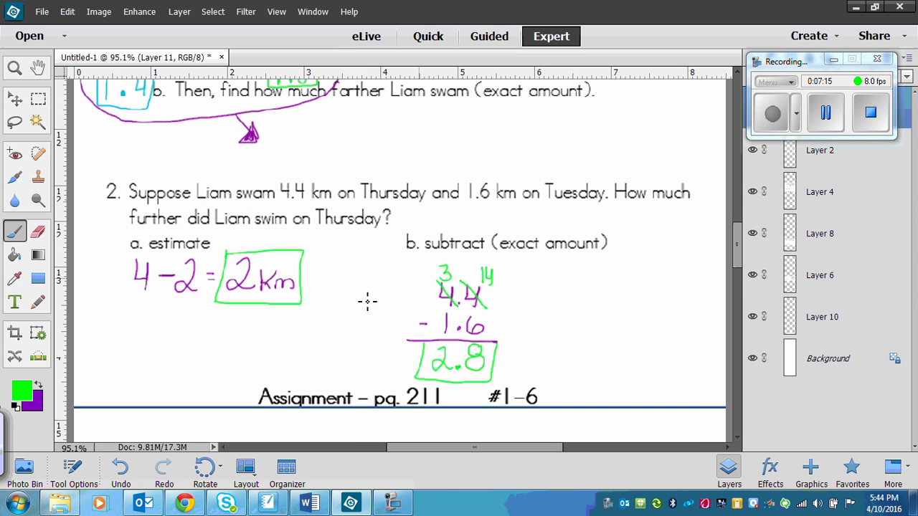